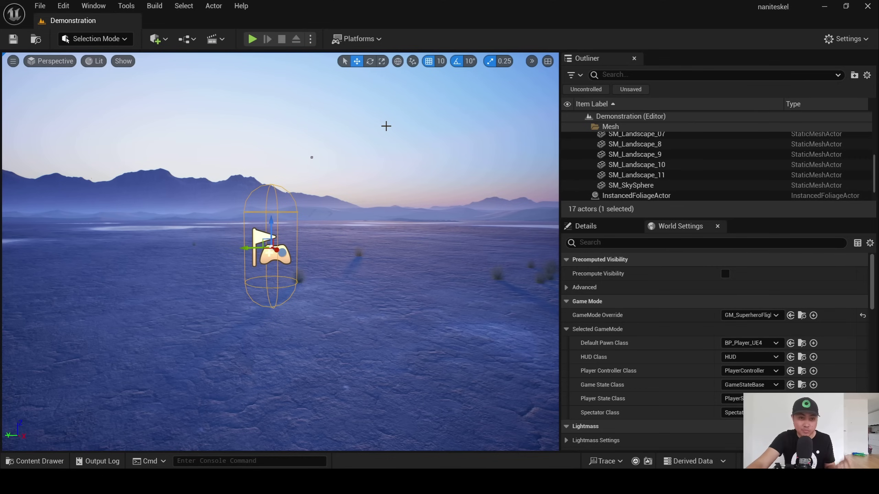
- Check the editor version in the About Unreal Editor information and close it
click(241, 6)
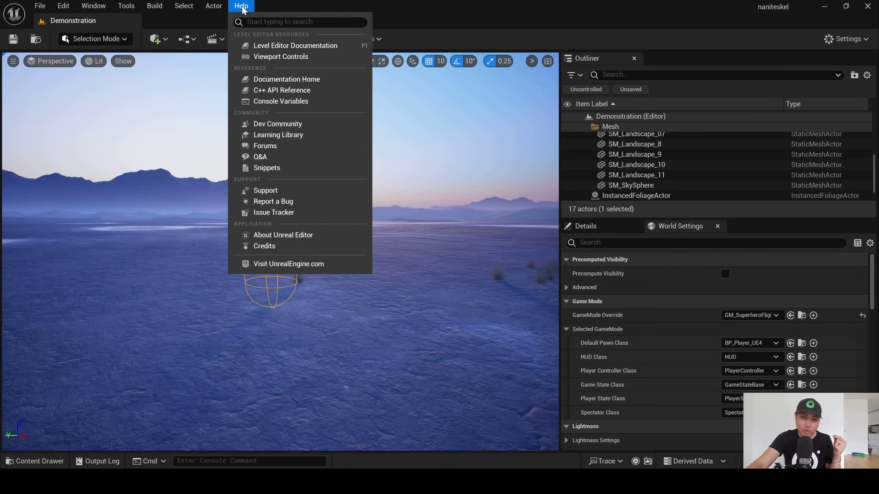
click(286, 234)
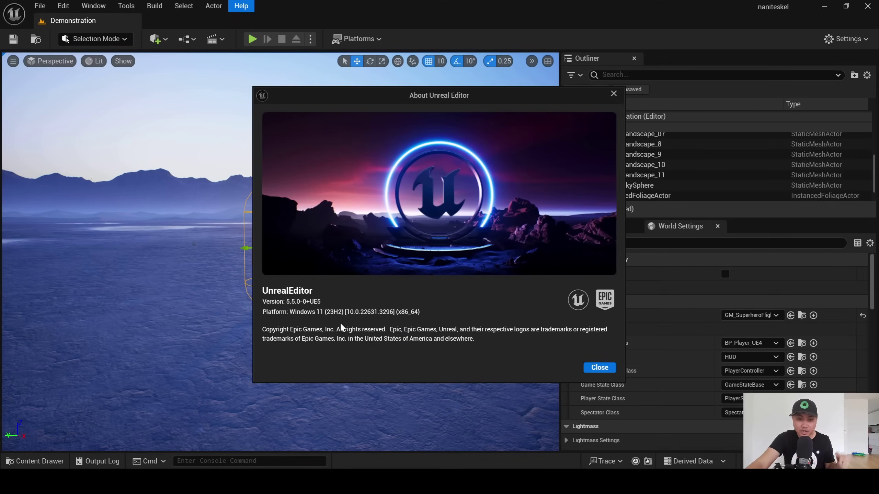
click(613, 94)
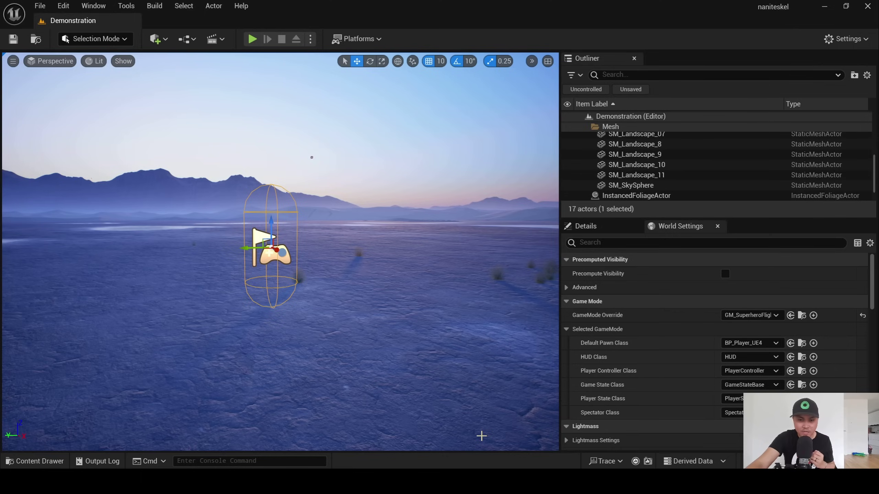
- Open the DefaultEngine file from the naniteskel Config folder, examine the r.Nanite.AllowskinnedMeshes line under RendererSettings, and close the file
click(429, 426)
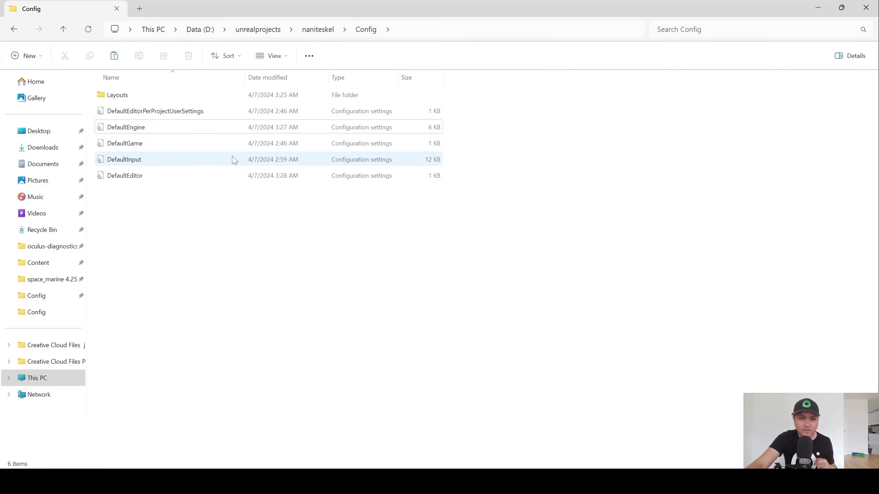
double_click(142, 131)
scroll(380, 200, down, 9)
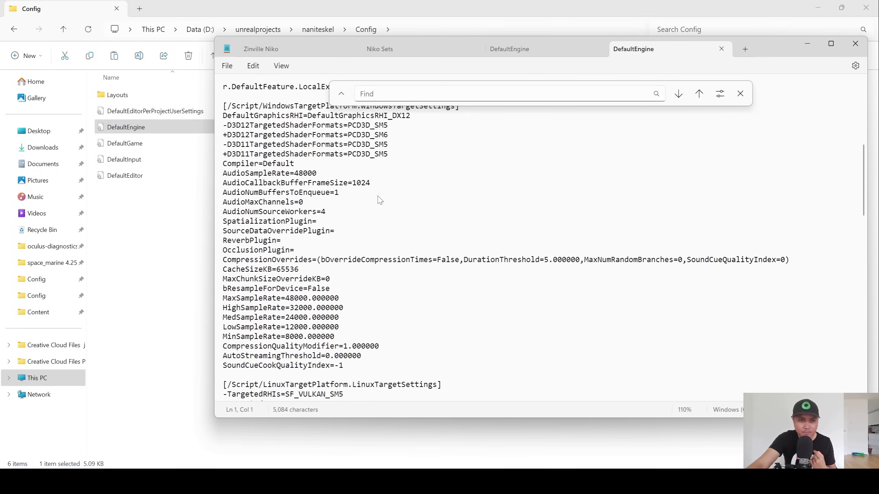
scroll(335, 298, down, 1)
scroll(616, 243, up, 10)
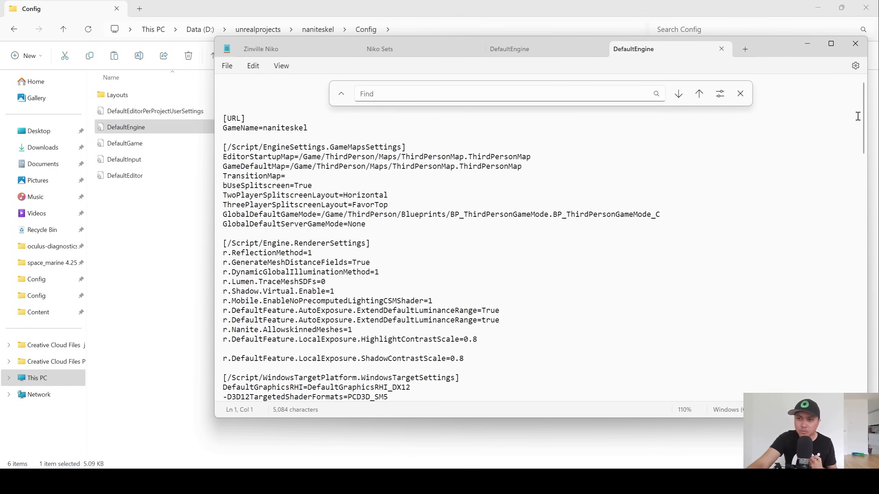
drag(356, 333, 210, 336)
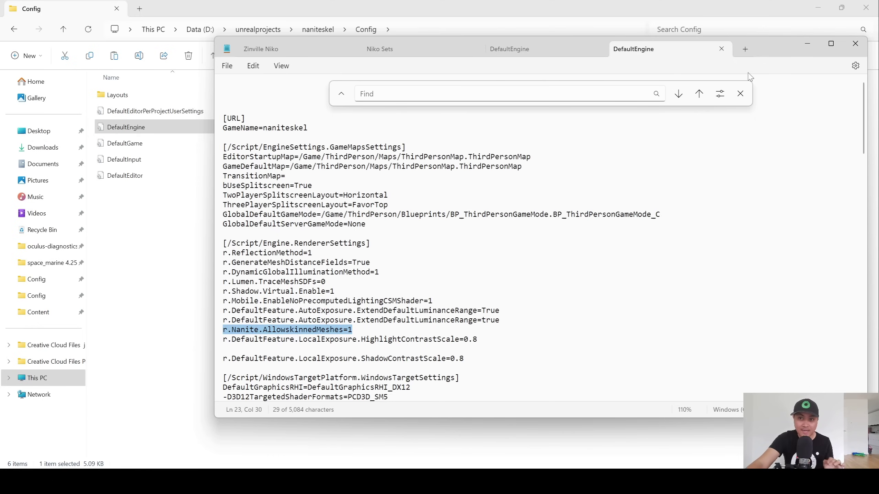
click(721, 50)
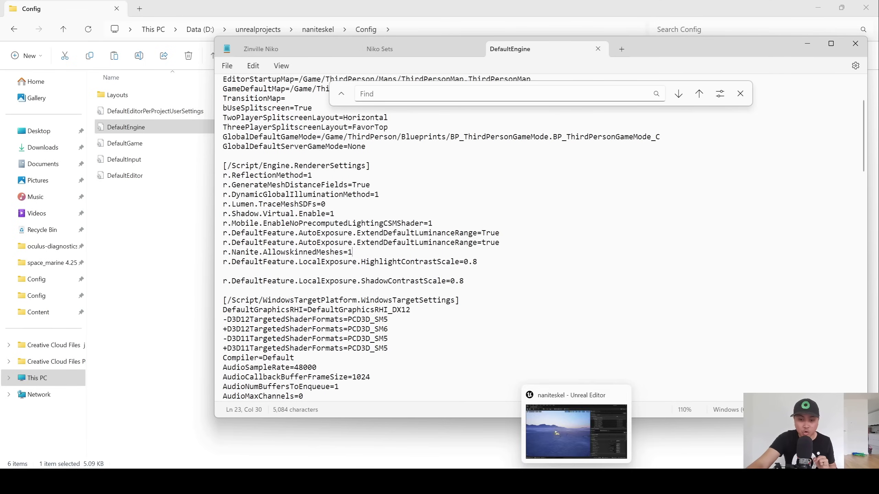
- Switch to Unreal Editor, query the r.Nanite.AllowSkinnedMeshes console variable and read its value in the output log
click(574, 422)
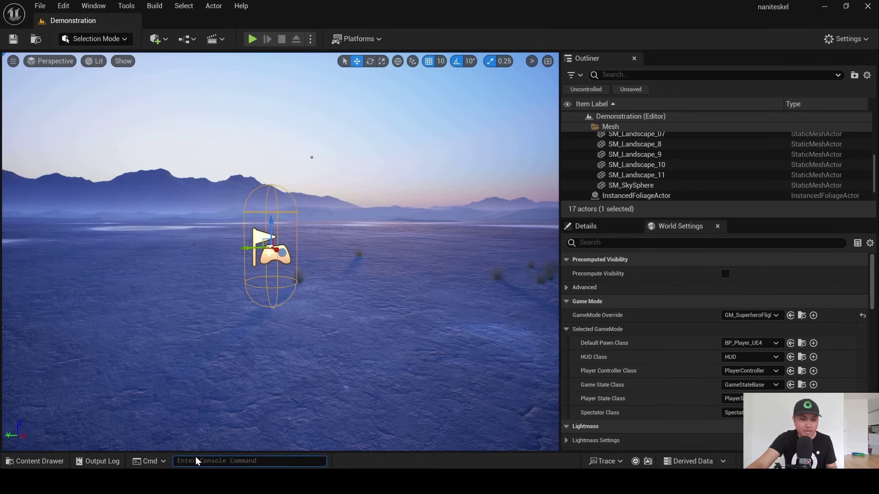
text(r.N)
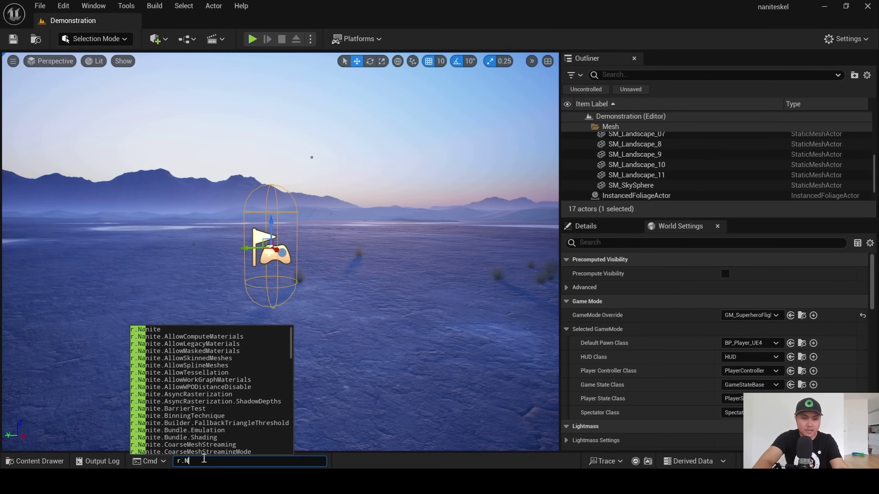
text(anite.all)
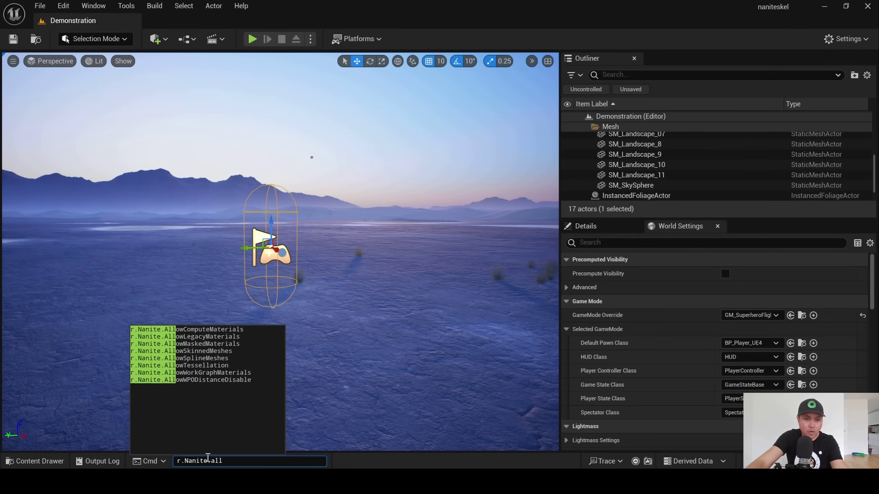
click(215, 351)
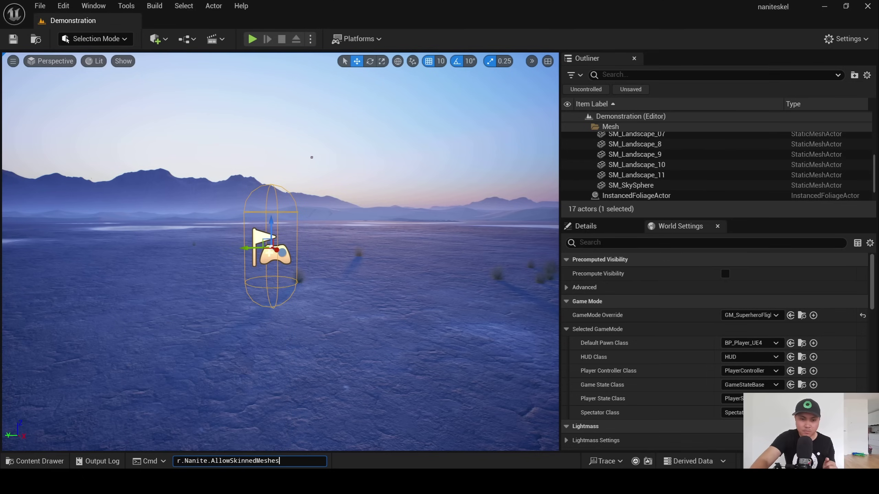
key(Return)
click(98, 461)
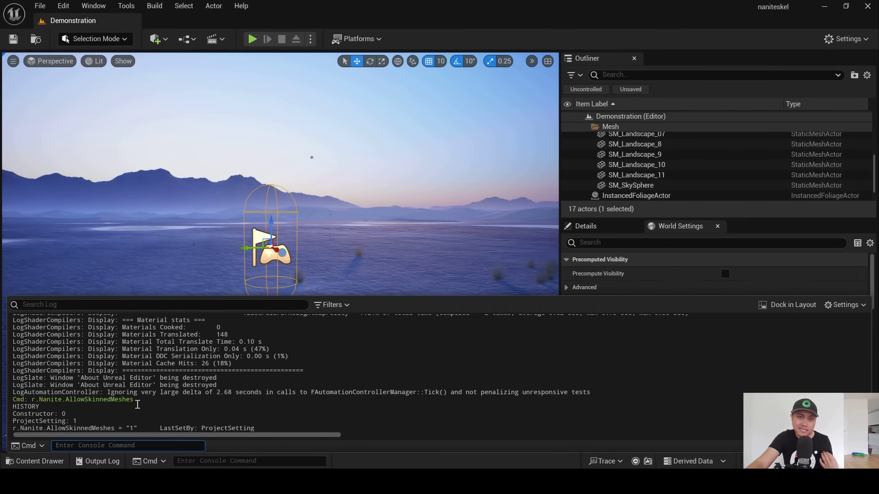
- Place the space_marine_unreal_with_logos skeletal mesh on the ground near the player start and frame it
right_drag(385, 238, 388, 232)
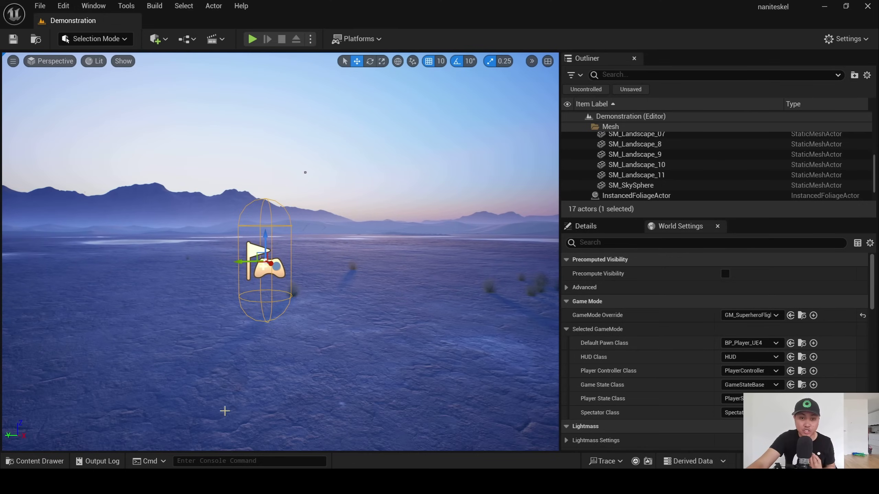
right_drag(238, 338, 225, 343)
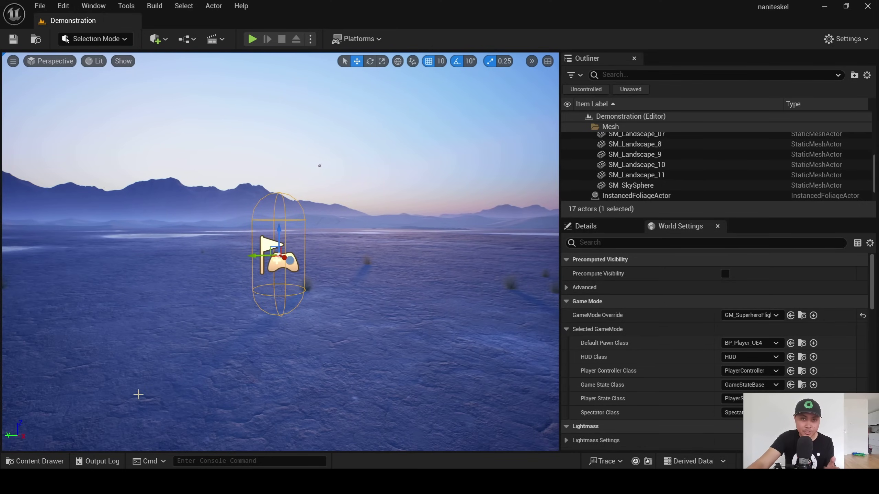
click(35, 461)
drag(457, 377, 162, 376)
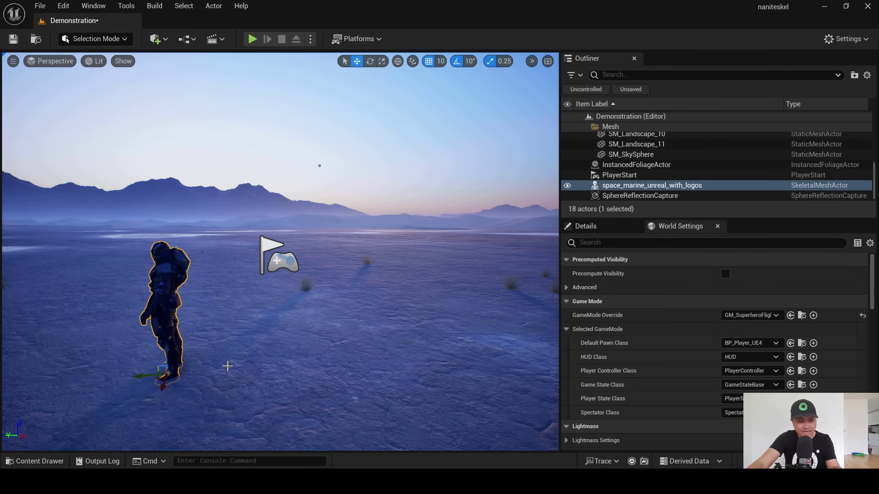
key(f)
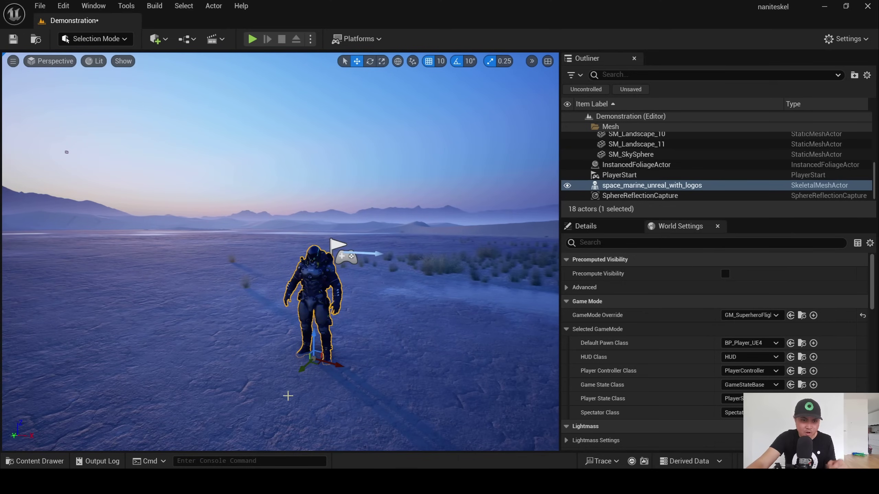
key(f)
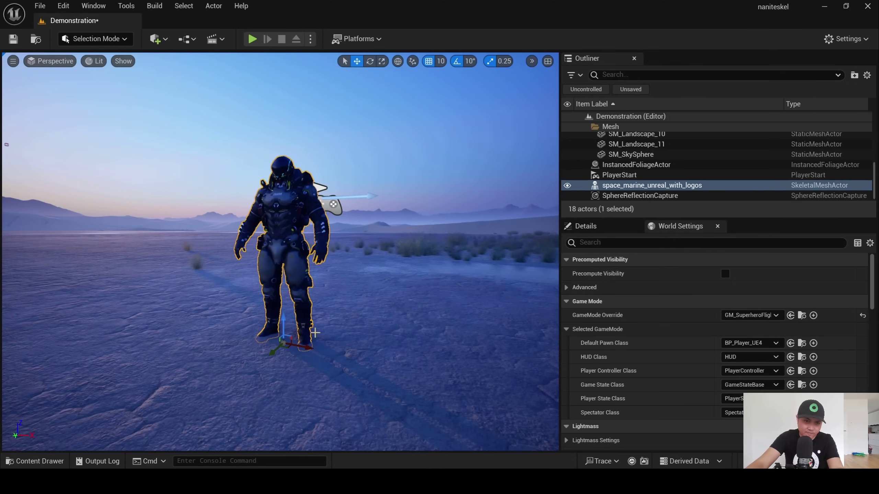
- Raise the space marine actor to a Z location of -35376.0 and inspect its footing from several angles
click(588, 229)
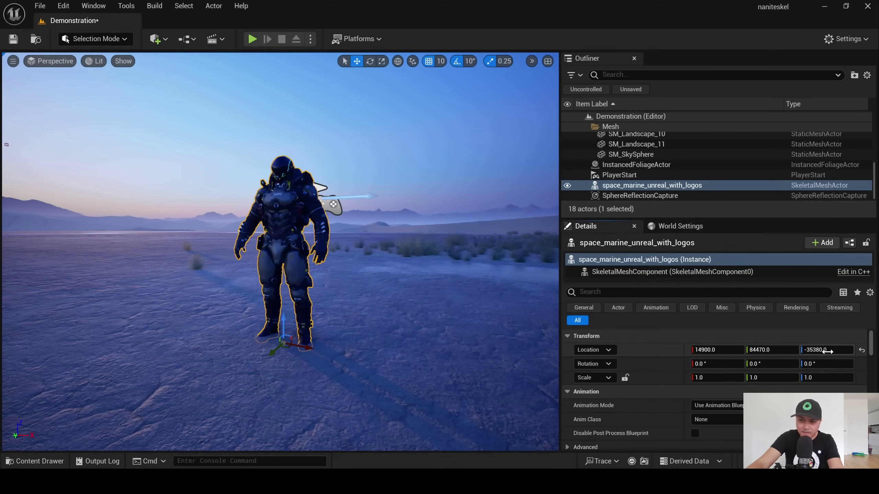
mouse_move(826, 351)
mouse_down()
mouse_move(840, 351)
mouse_move(829, 350)
mouse_up()
key(e)
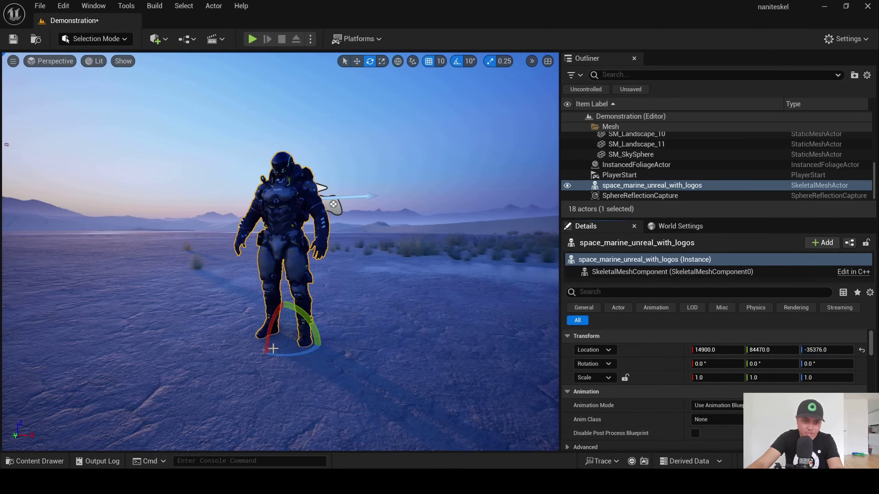
mouse_move(251, 375)
right_down()
mouse_move(277, 375)
mouse_move(264, 379)
right_up()
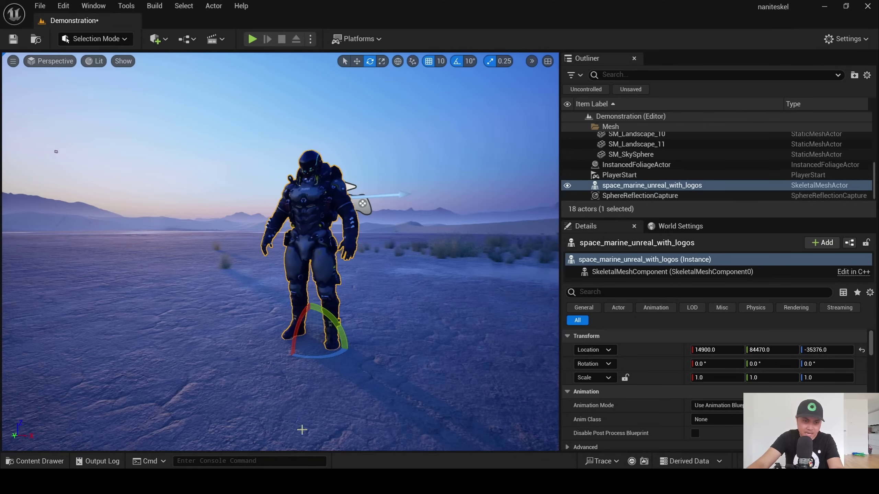
right_drag(302, 430, 256, 437)
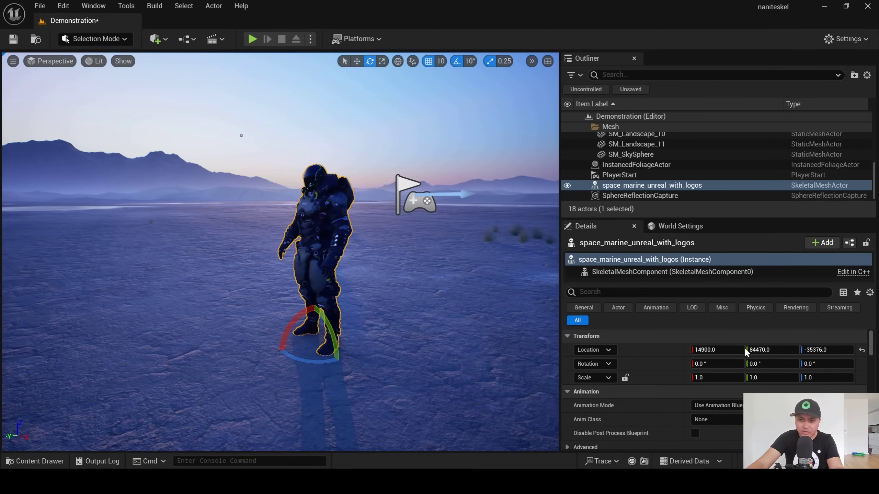
right_drag(426, 311, 482, 310)
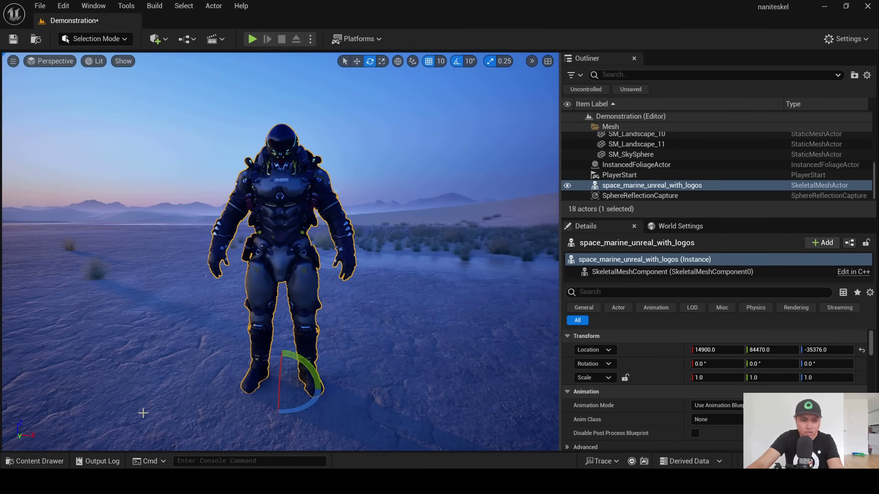
- Open the space_marine_unreal_with_logos skeletal mesh asset from the Space_Marine folder and inspect its upper body in the preview
click(35, 460)
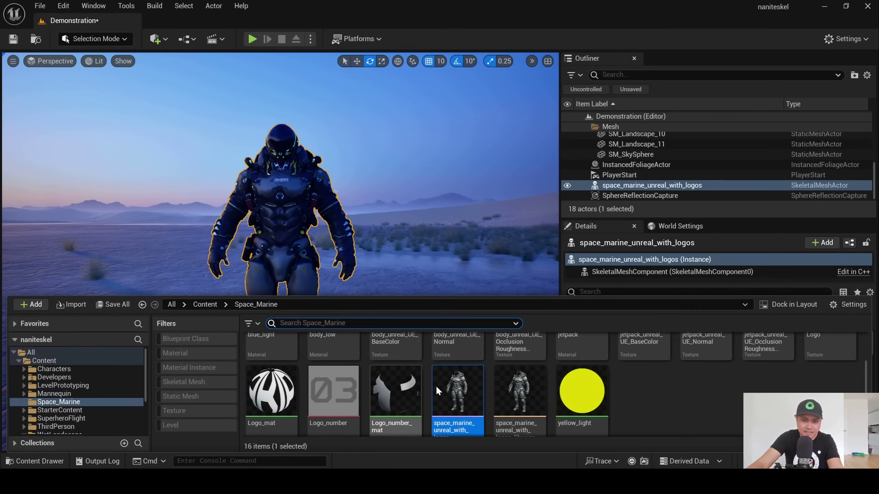
double_click(454, 390)
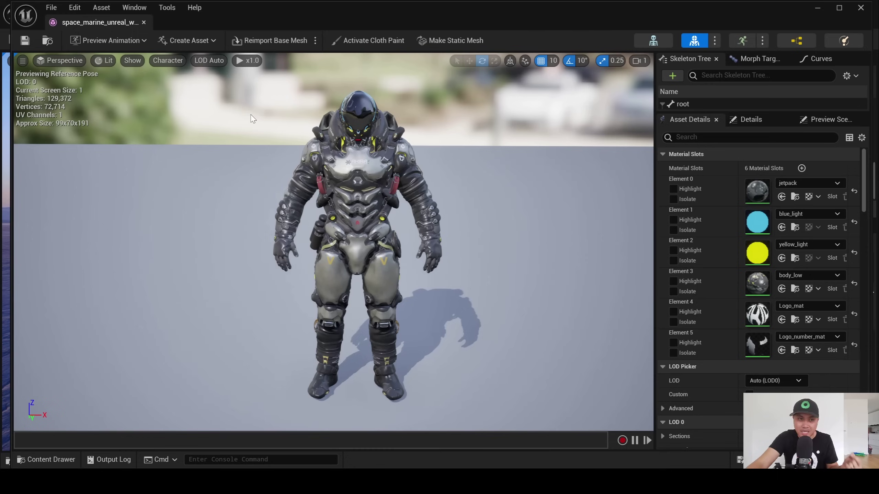
key(w)
right_drag(346, 133, 357, 106)
scroll(346, 133, down, 3)
key(s)
scroll(352, 114, down, 1)
key(s)
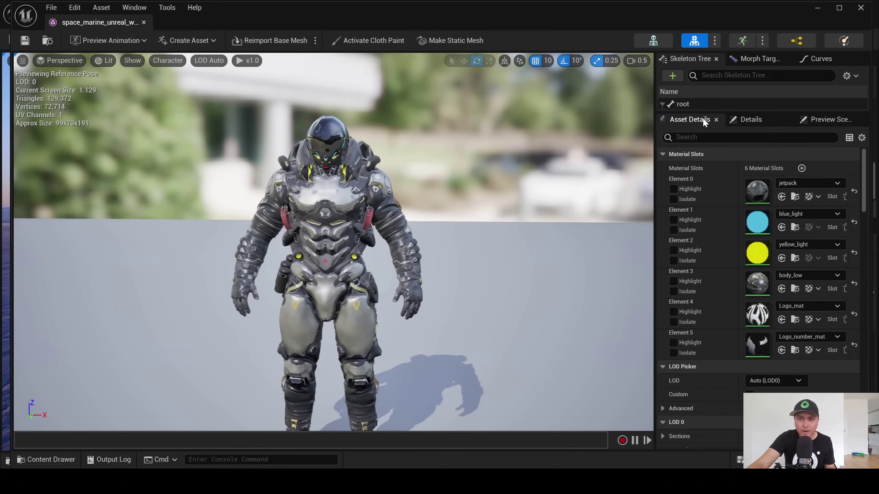
- Enable Nanite in the space marine's asset details, save the mesh and close its editor
click(689, 139)
text(nan)
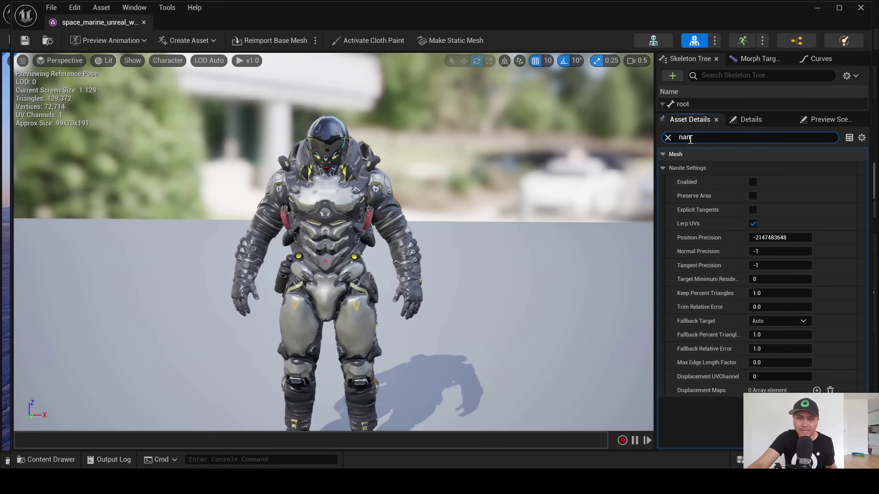
click(752, 182)
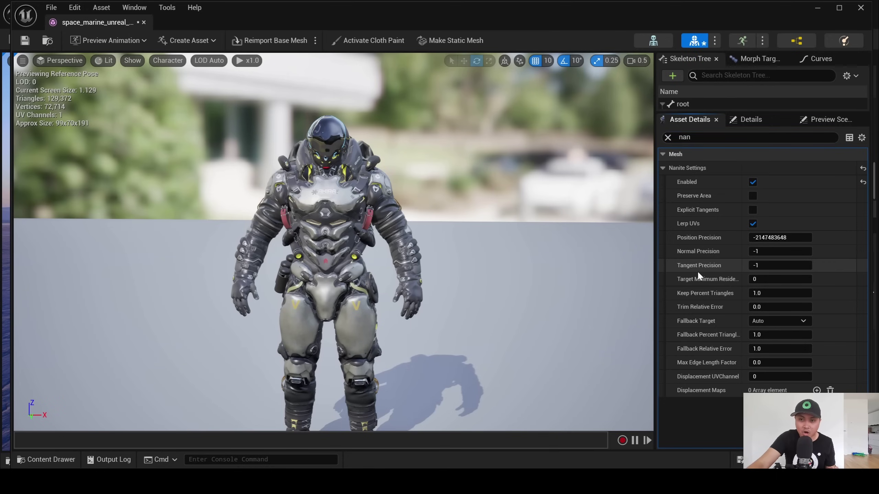
click(24, 45)
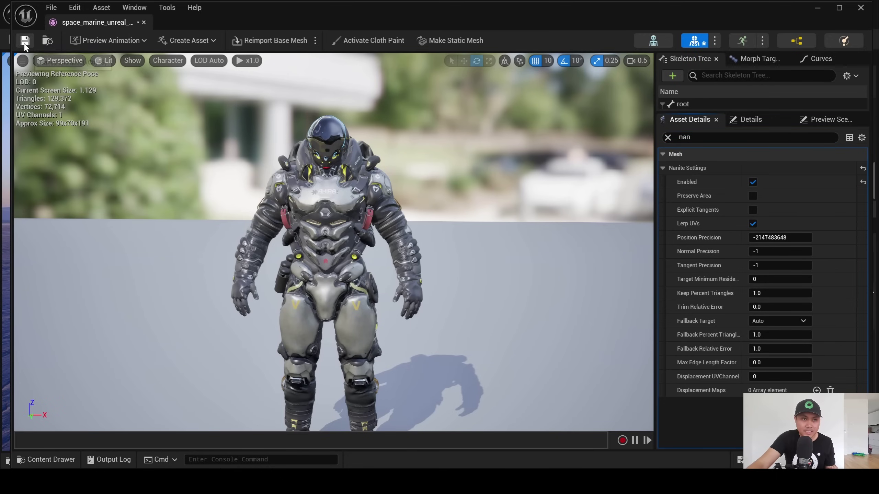
click(860, 8)
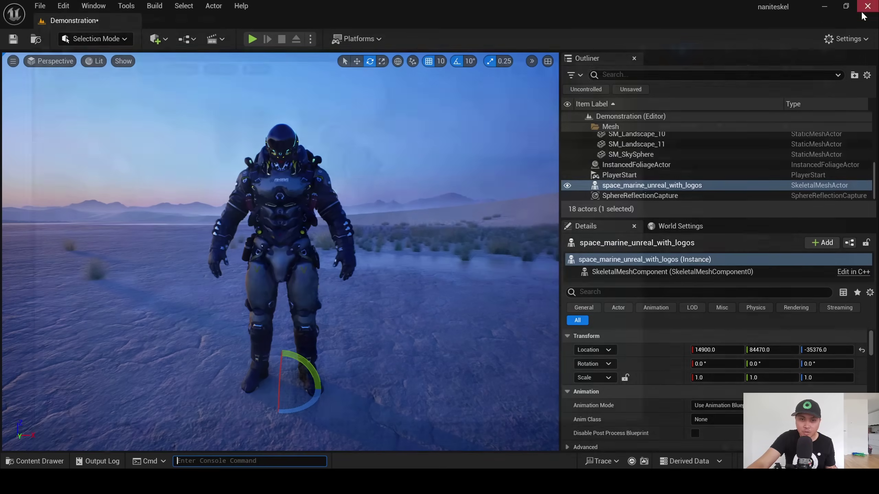
- Examine the space marine in the Nanite Triangles visualization, and return the viewport to Lit mode
click(102, 65)
mouse_move(167, 238)
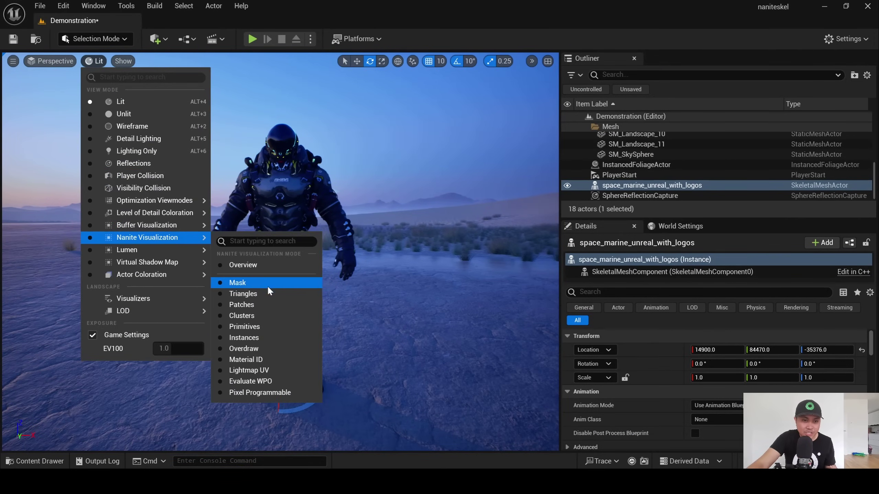
click(263, 293)
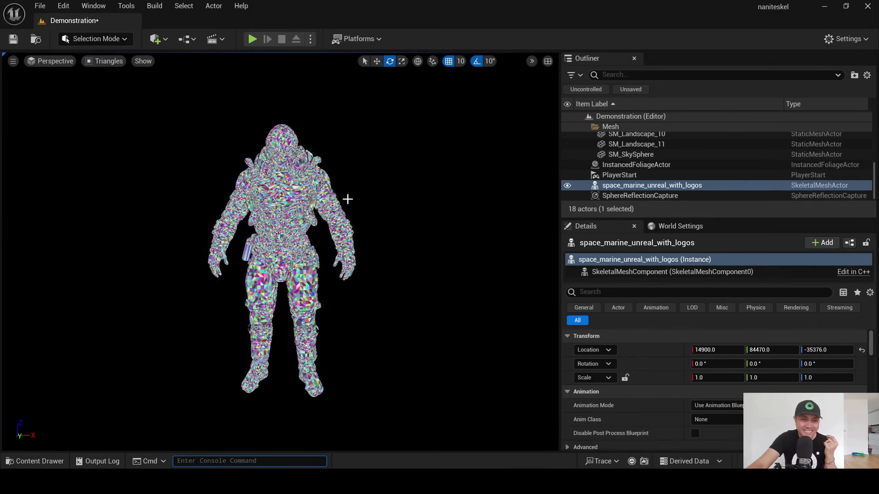
click(105, 65)
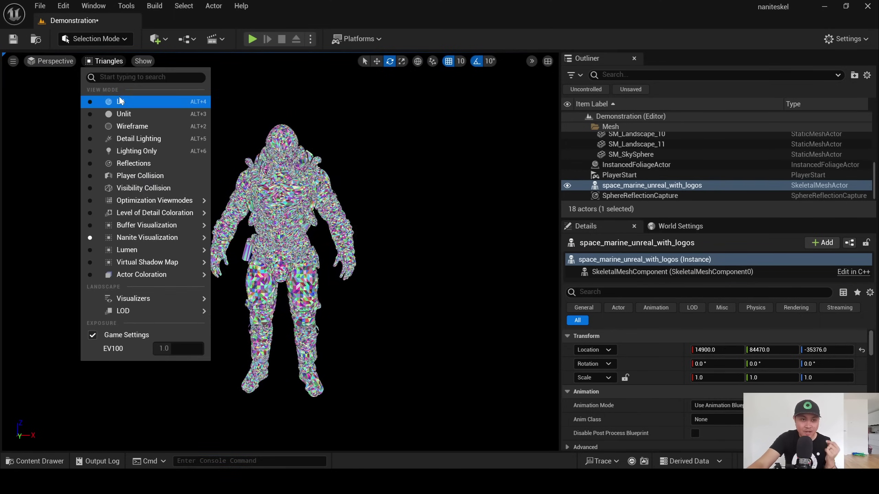
click(119, 98)
- Set the space marine actor's Animation Mode to Use Animation Asset
click(716, 405)
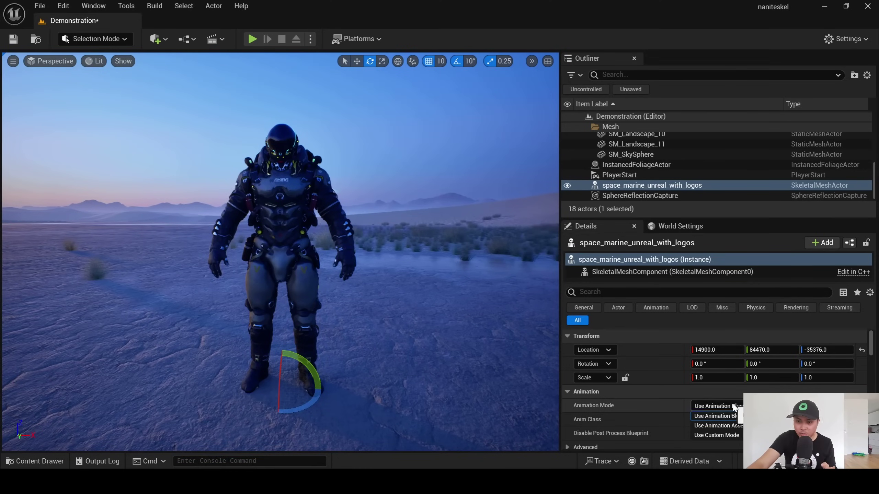
click(716, 427)
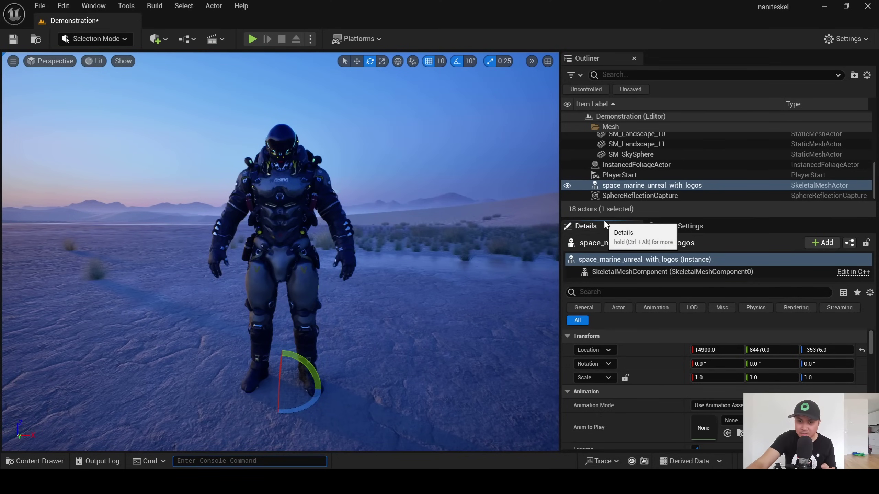
- Assign the A_Flight_Idle_A animation sequence to the space marine actor as its Anim to Play
drag(599, 217, 607, 143)
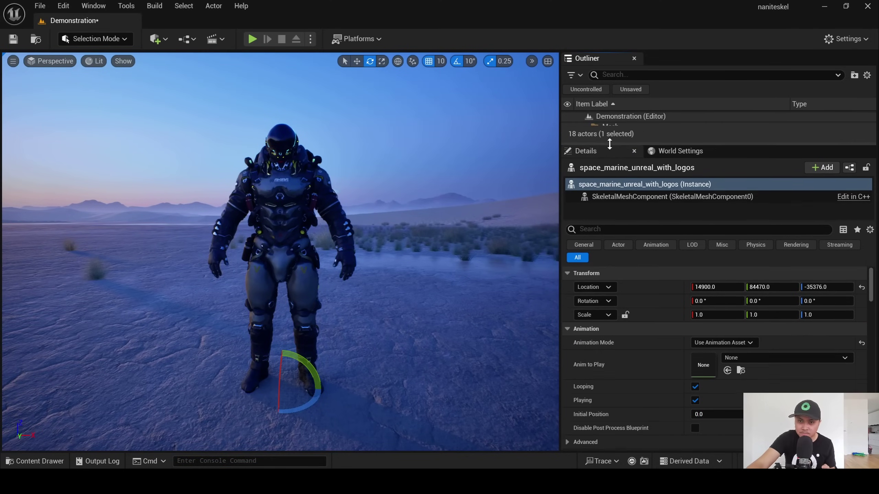
scroll(784, 339, down, 1)
click(777, 343)
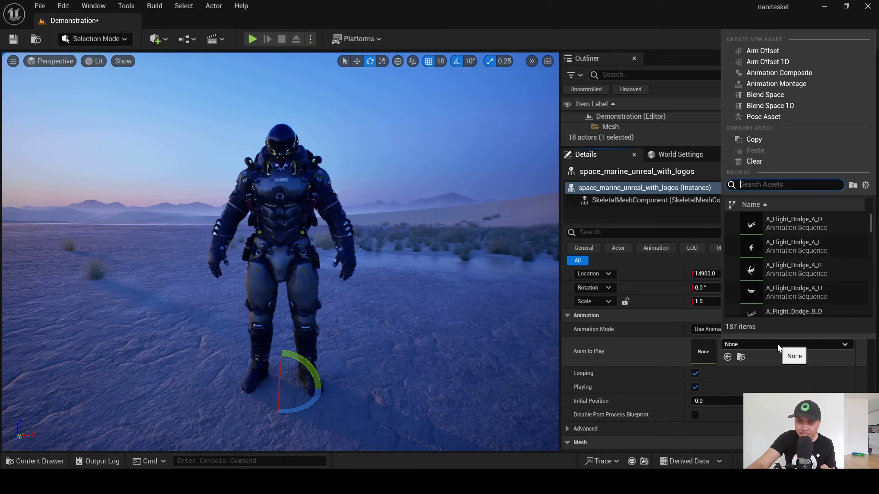
text(idk)
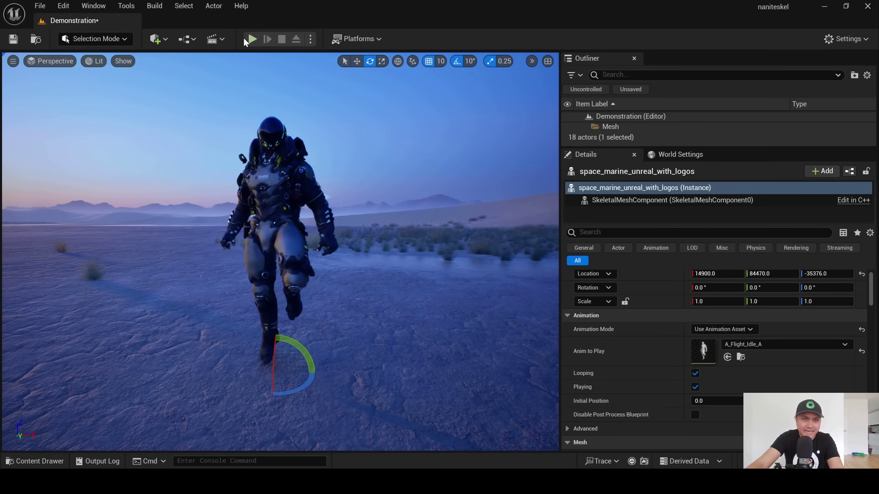
- Simulate the level in the viewport and watch the space marine play its animation
click(311, 39)
click(352, 134)
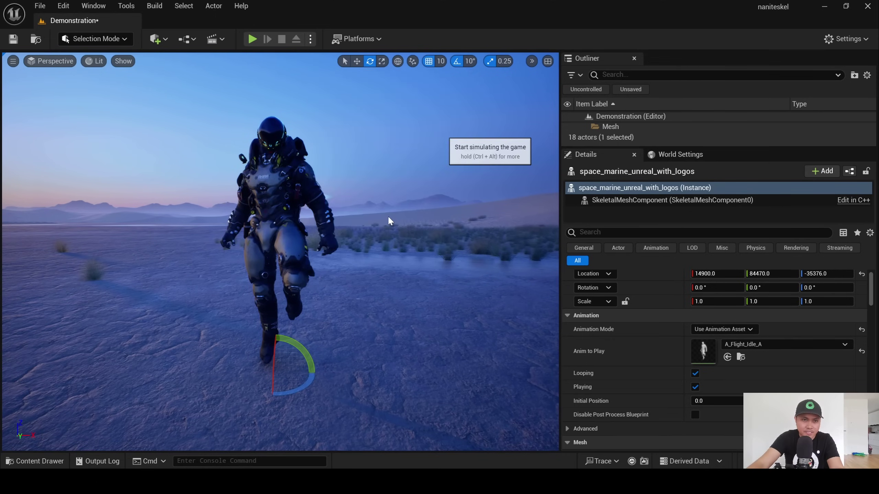
right_drag(402, 218, 353, 217)
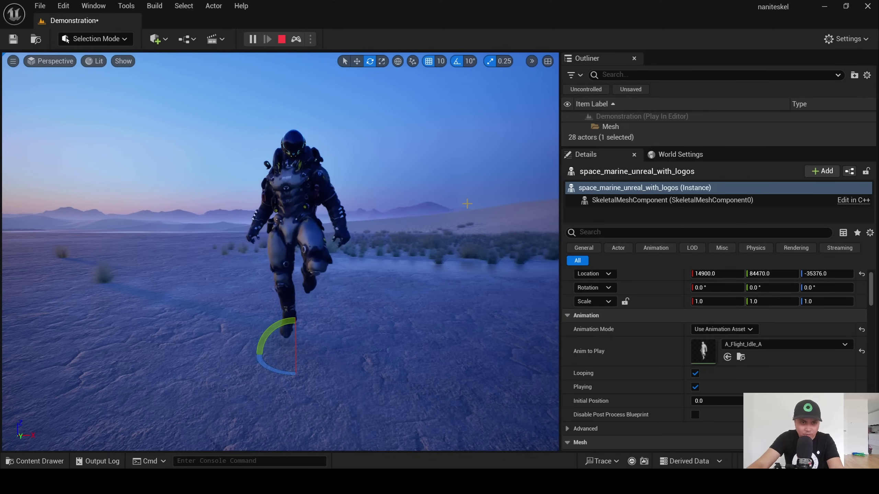
- Examine the animated space marine in the Nanite Triangles visualization, both from far away and close up
click(93, 61)
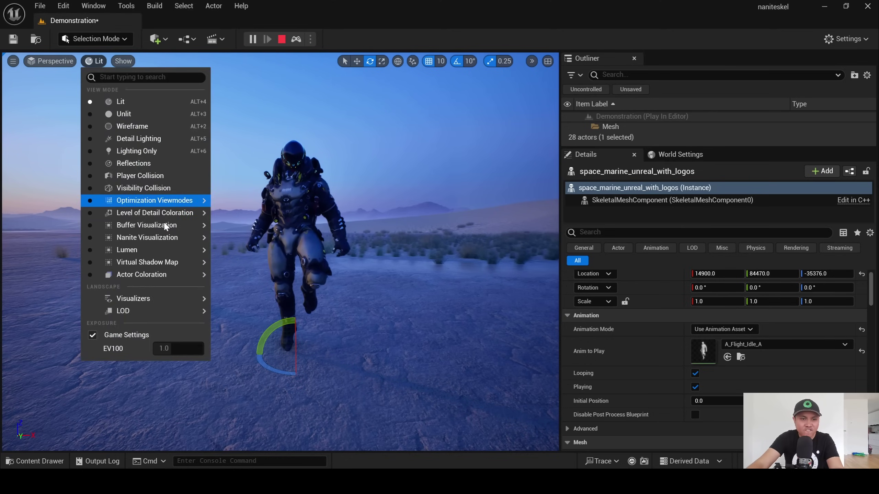
mouse_move(201, 237)
click(242, 293)
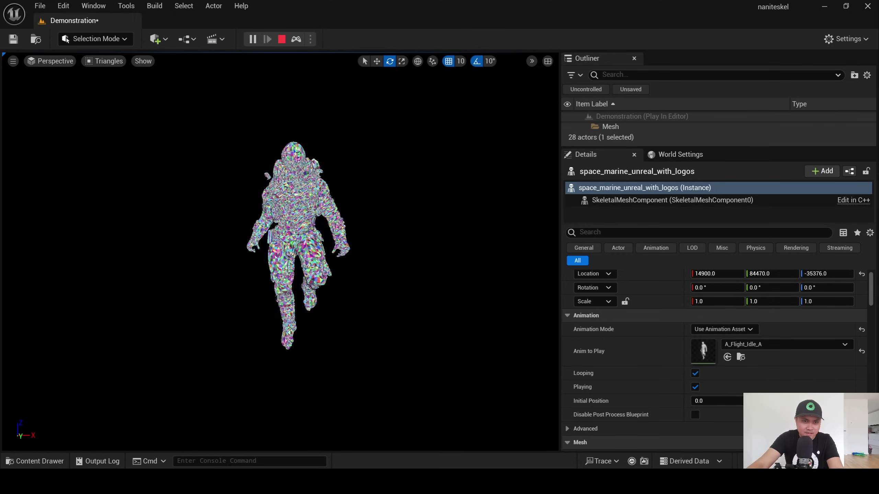
drag(490, 288, 490, 377)
scroll(288, 235, down, 2)
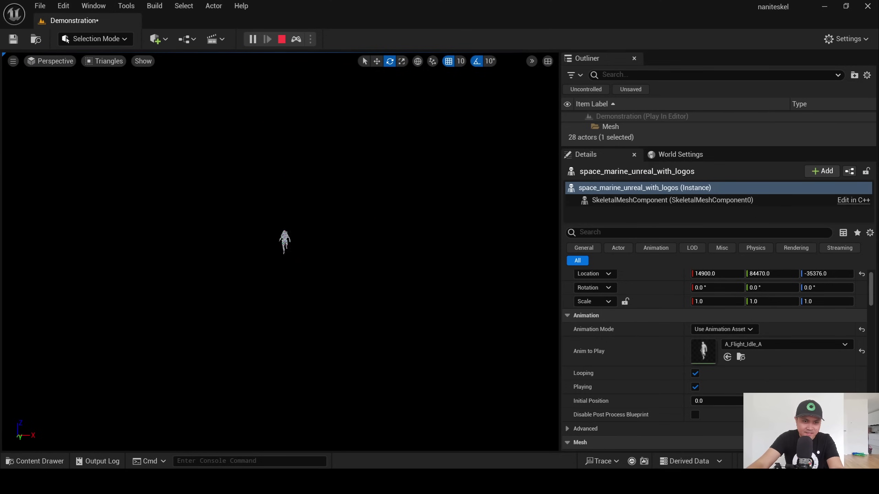
scroll(286, 243, up, 10)
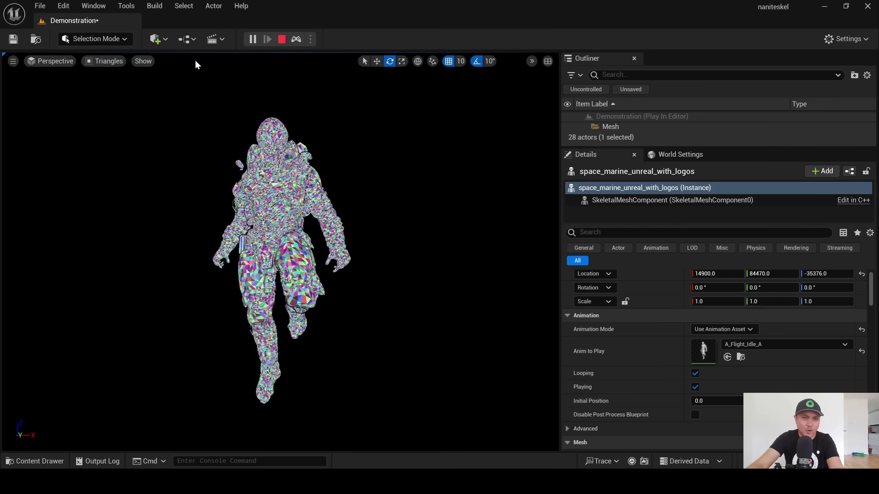
- Return the viewport to Lit mode and stop the simulation
click(97, 62)
click(120, 98)
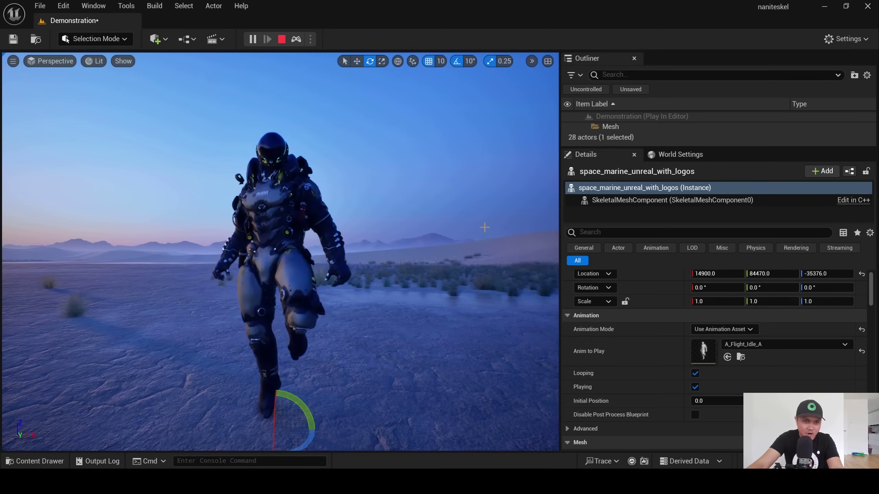
click(282, 38)
- Rotate the space marine about its vertical axis to about -70°
right_drag(327, 166, 425, 209)
key(s)
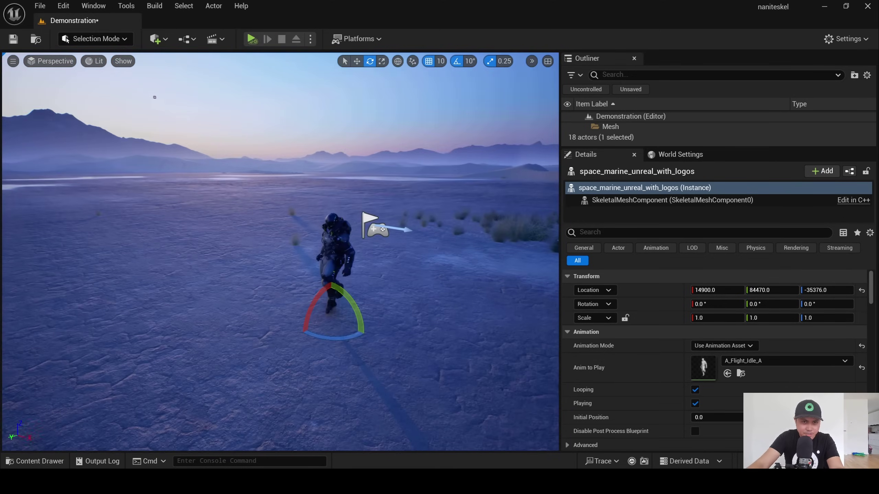
right_drag(371, 311, 294, 348)
key(s)
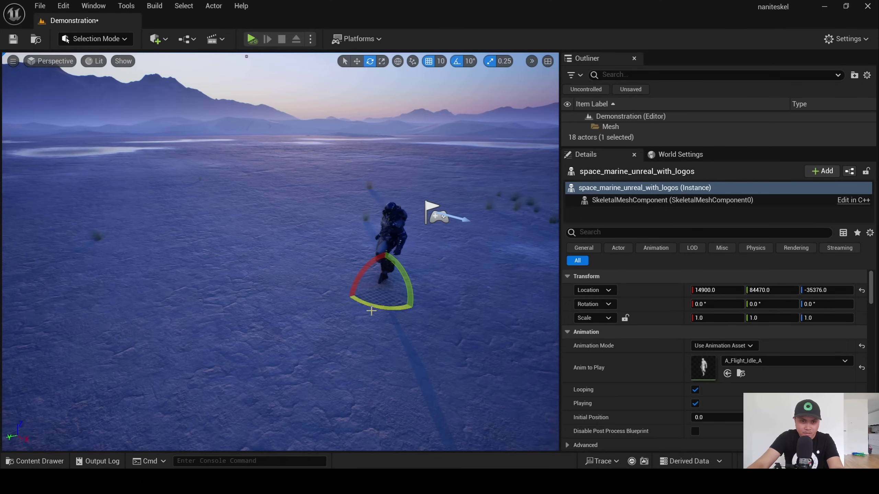
drag(372, 306, 391, 306)
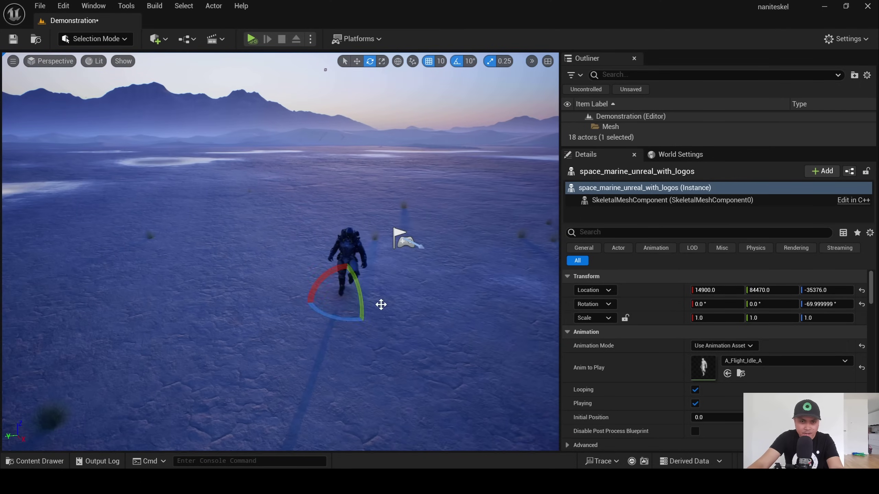
- Duplicate the space marine beside the original at Y 84590 and shift the copy to X 14890
key(w)
alt+drag(319, 298, 273, 296)
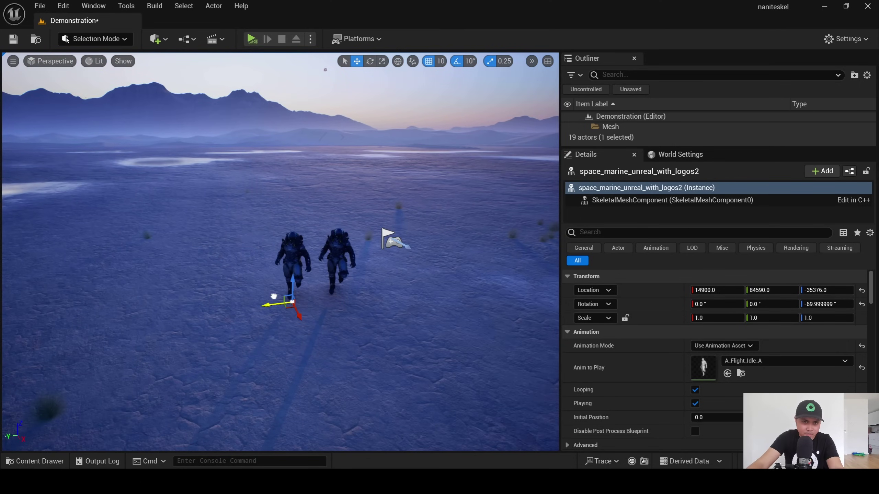
right_drag(300, 290, 335, 306)
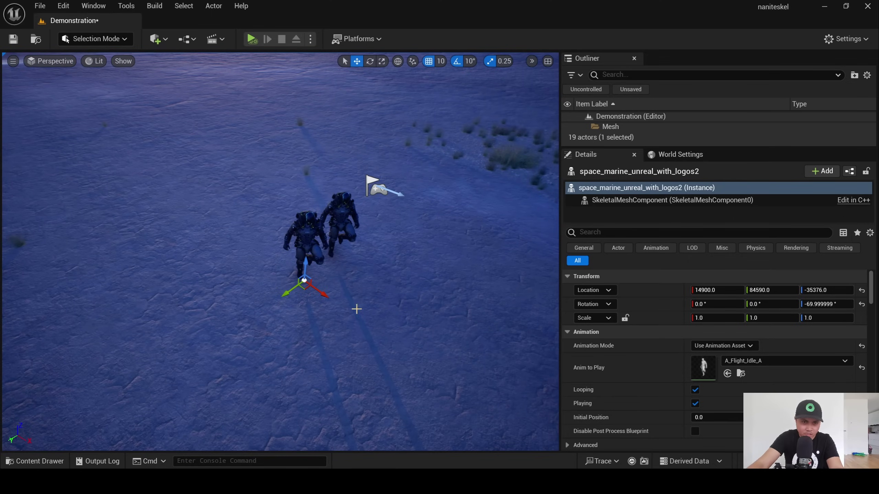
drag(324, 295, 320, 292)
- Turn off grid, rotation and scale snapping, and adjust the duplicated marine's X location
right_drag(387, 271, 384, 253)
click(457, 61)
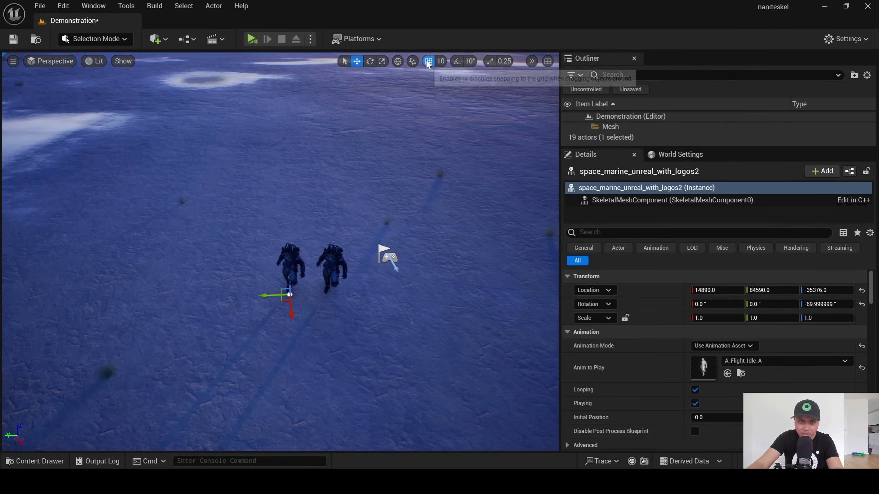
right_drag(195, 297, 187, 305)
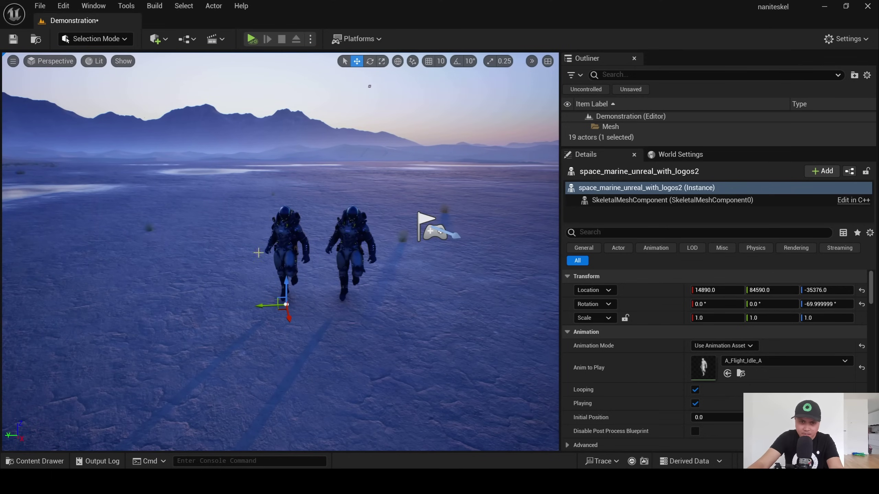
drag(712, 290, 698, 290)
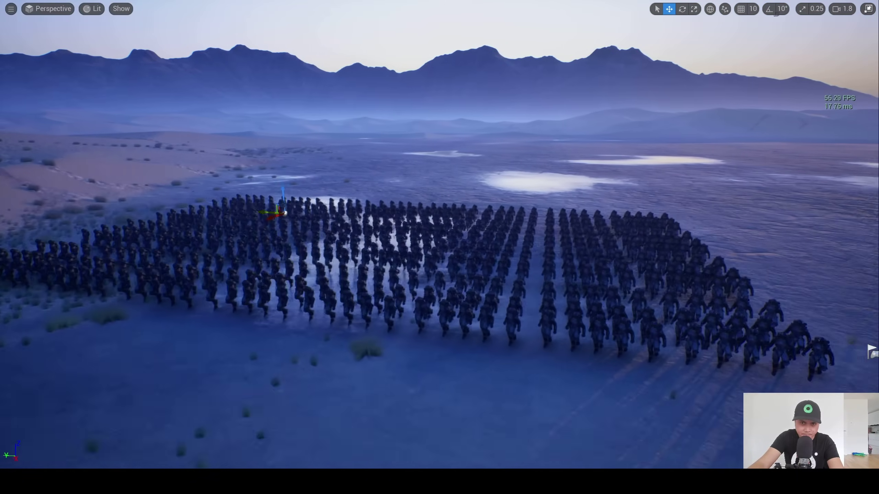
- Play the level with the marine formation in the full-screen viewport and take control of the player character
right_drag(440, 247, 502, 238)
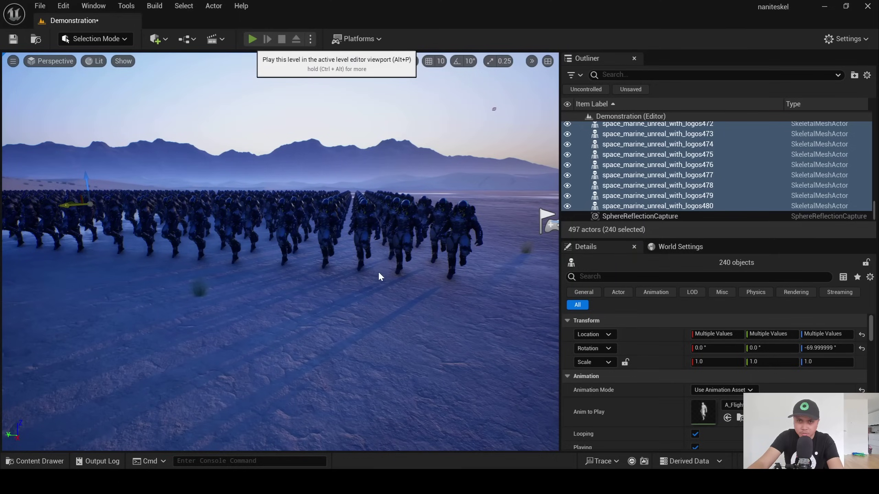
key(alt+p)
key(F11)
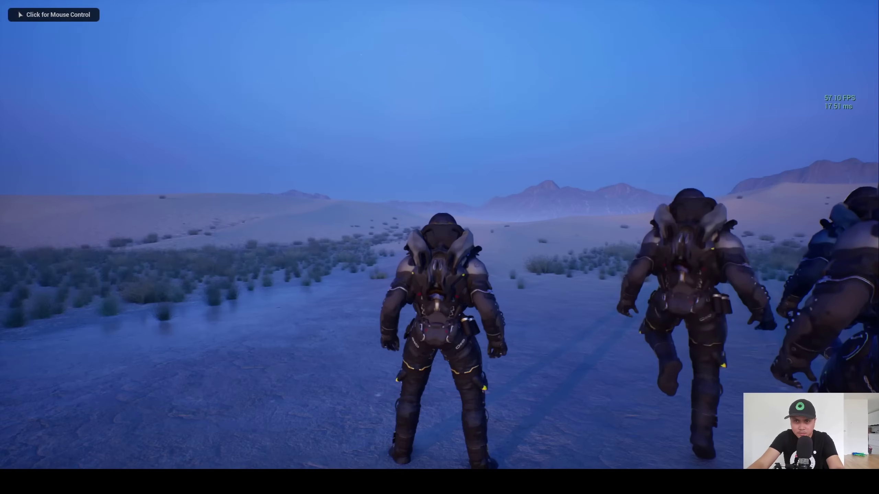
click(440, 247)
- Run the player character in front of the animated marine formation, facing the camera, to check the scene's performance
key(s)
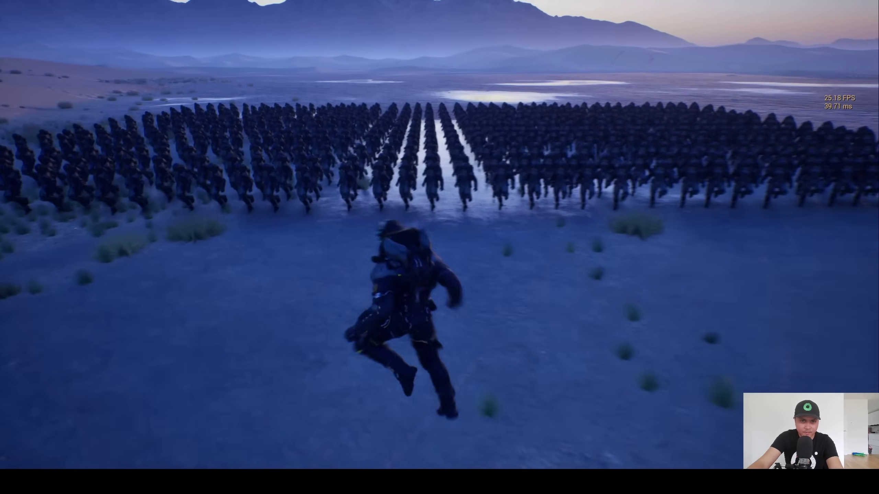
key(s)
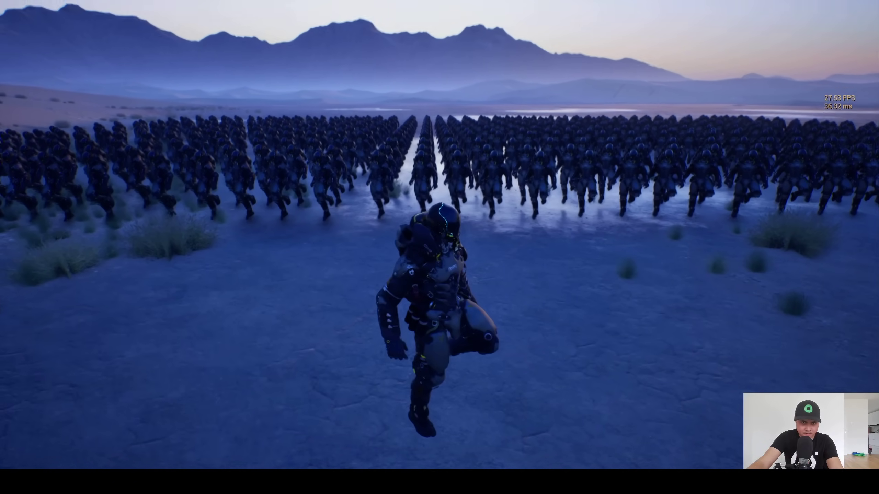
key(s)
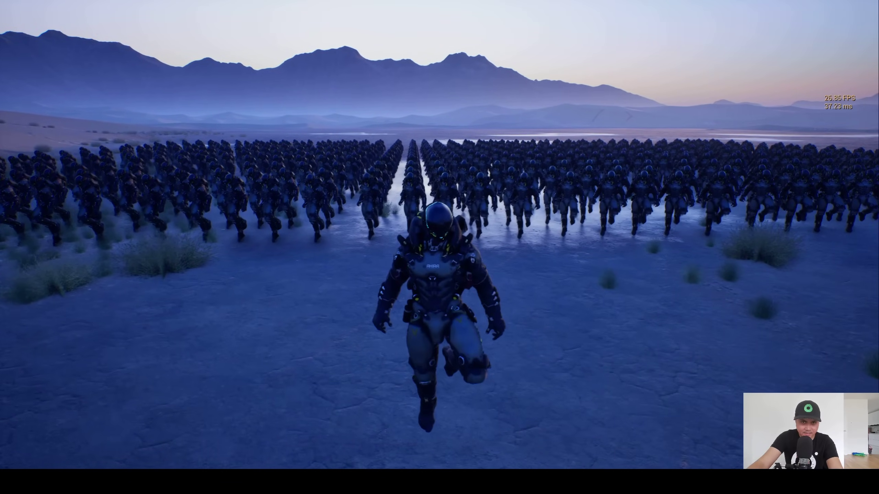
key(s)
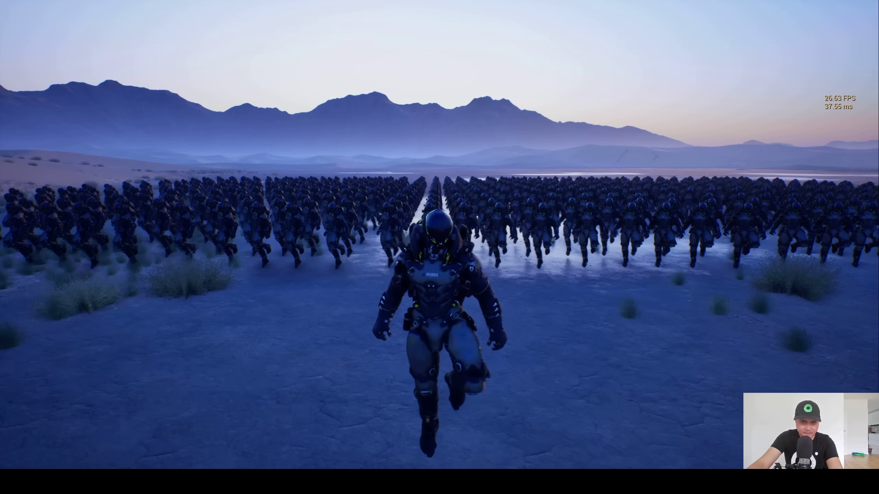
key(a)
key(s)
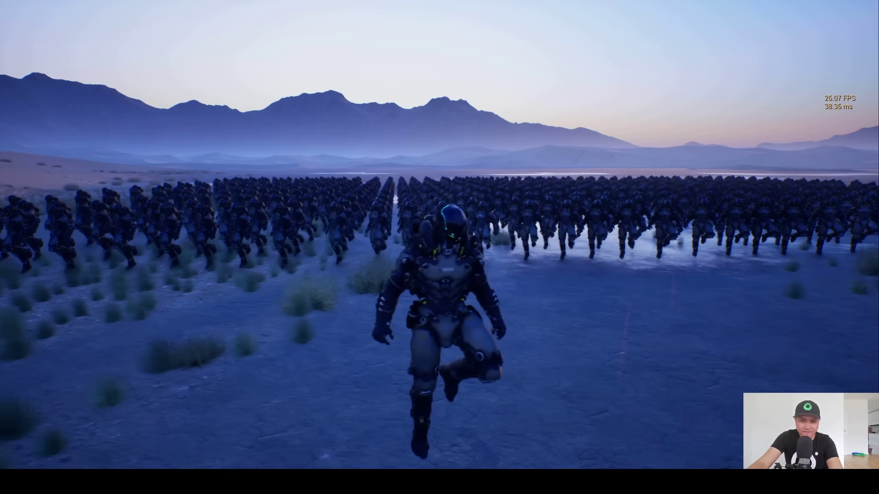